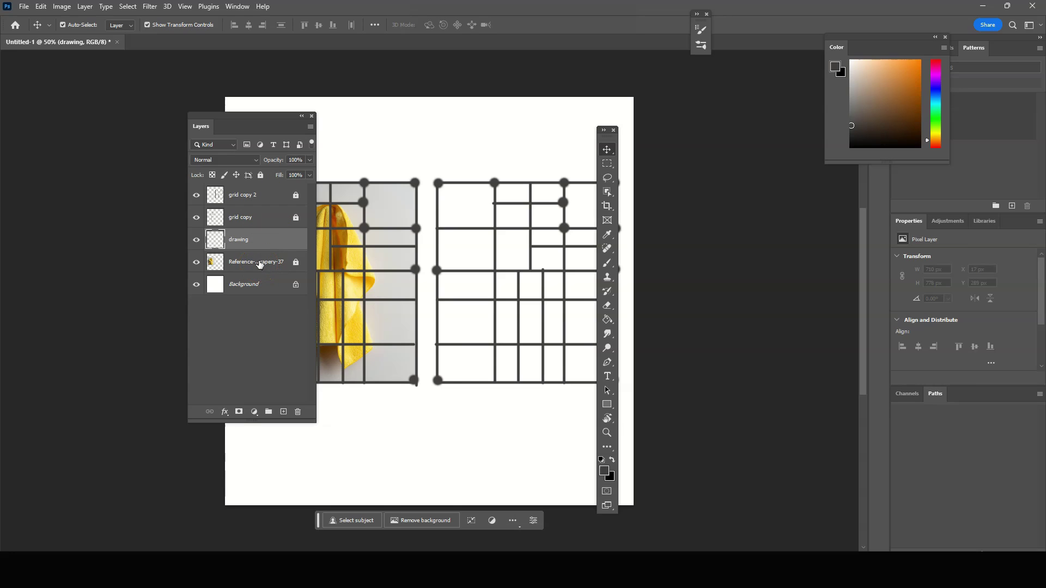
Return to the start document holding only the yellow drapery photo above the white Background.
left_click_drag(263, 261, 236, 267)
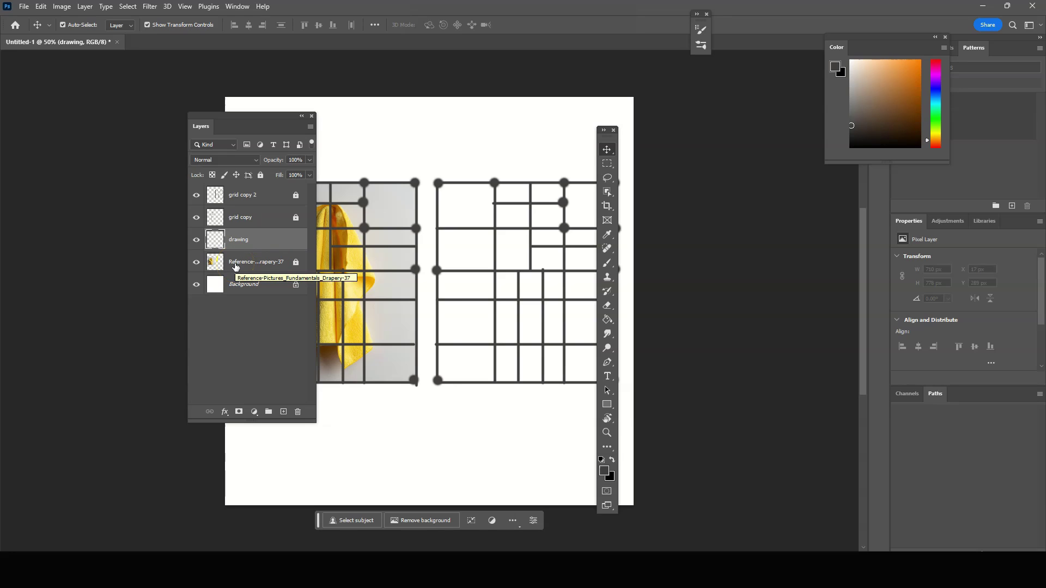
mouse_move(236, 267)
left_mouse_down()
mouse_move(266, 218)
mouse_move(312, 195)
mouse_move(299, 182)
mouse_move(366, 198)
mouse_move(351, 250)
mouse_move(289, 332)
left_mouse_up()
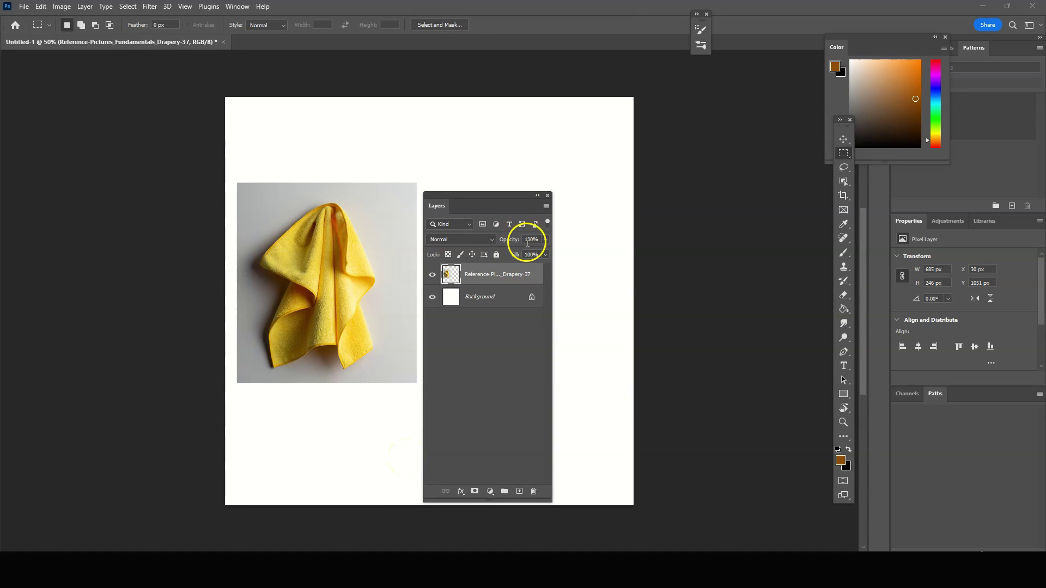
Deselect, lock the drapery reference layer, and add a new empty layer above it for renaming.
left_click_drag(484, 195, 530, 158)
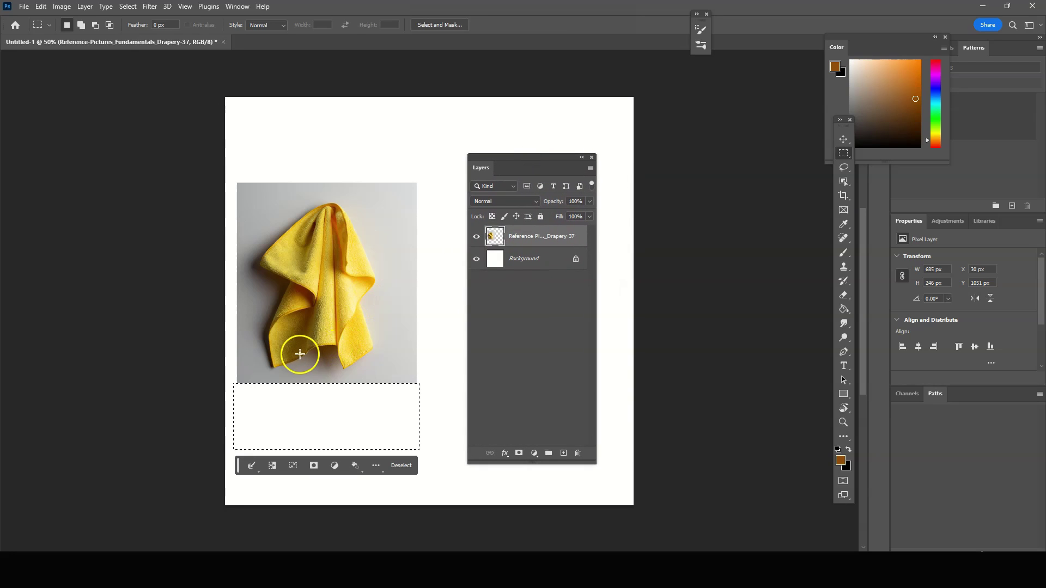
left_click(379, 347)
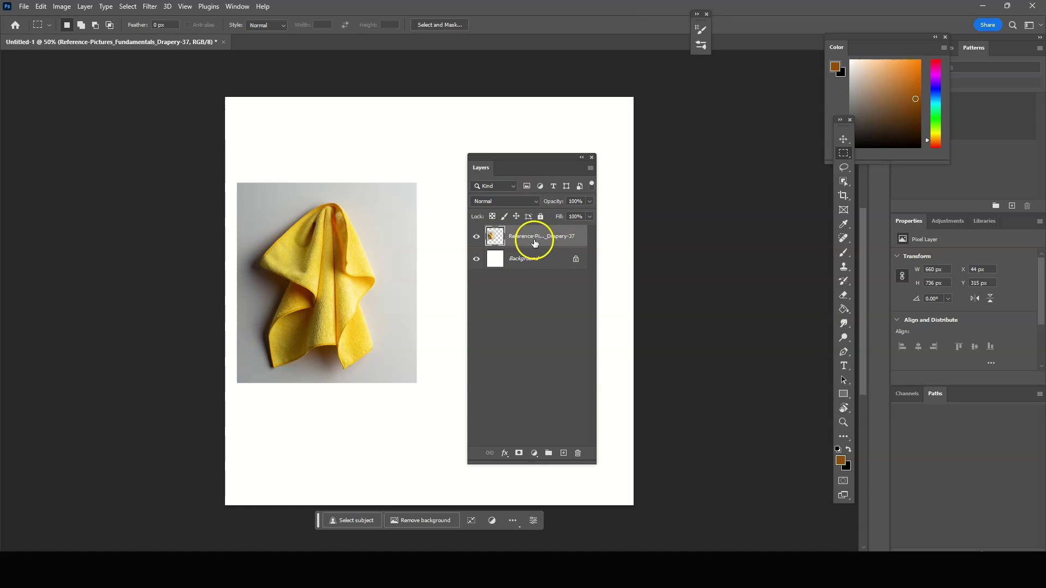
left_click(541, 217)
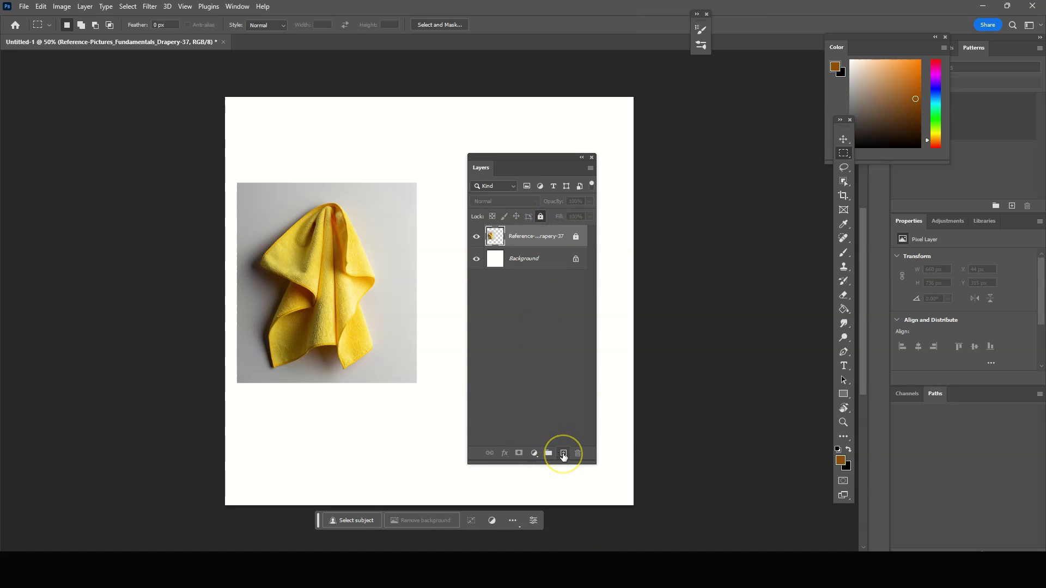
mouse_move(564, 456)
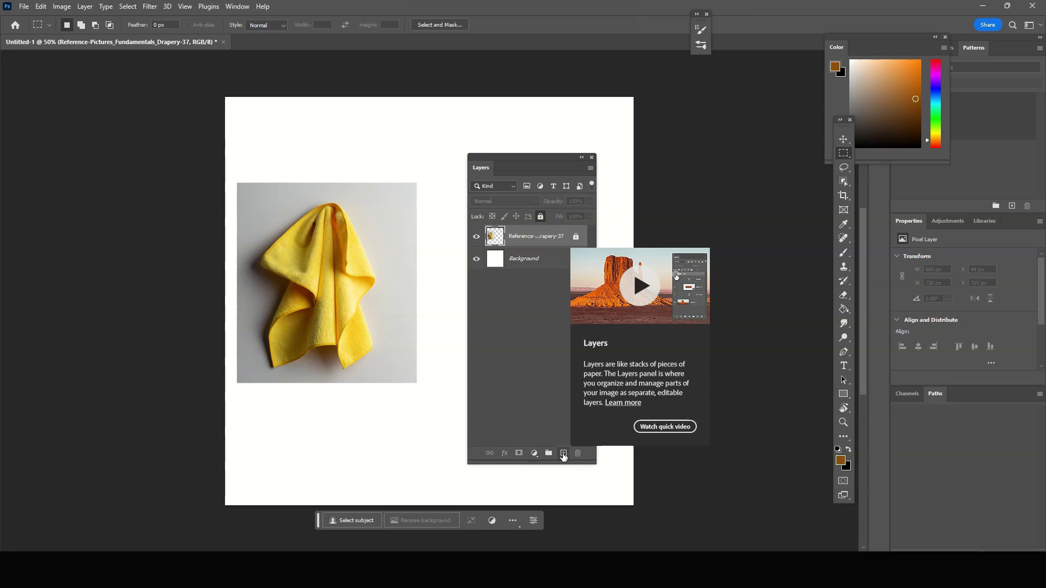
left_click(563, 455)
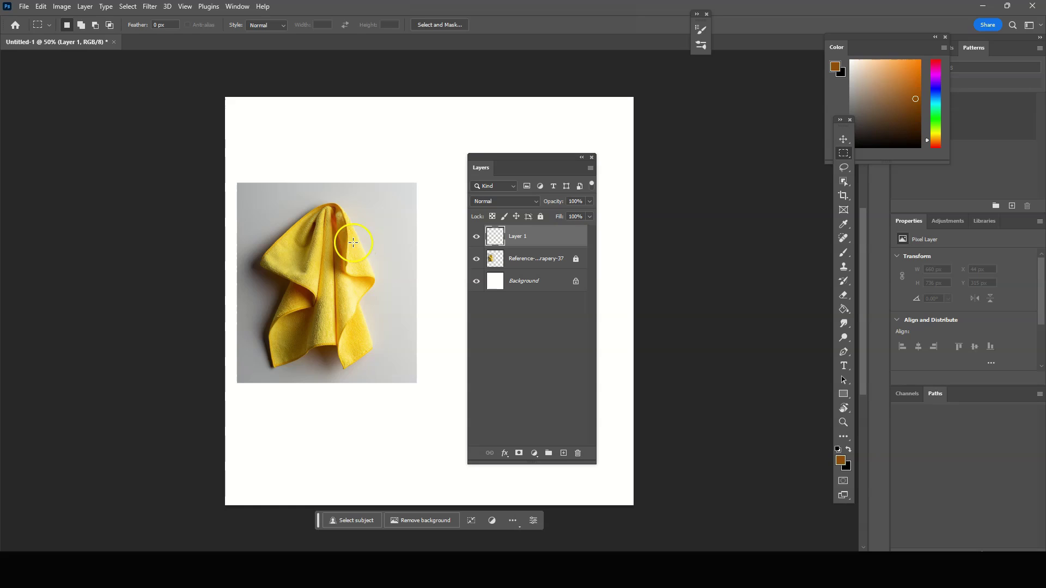
double_click(516, 236)
Name the new layer 'grid' and switch to the Brush at 10 px, 56% hardness.
type("grid")
key("Return")
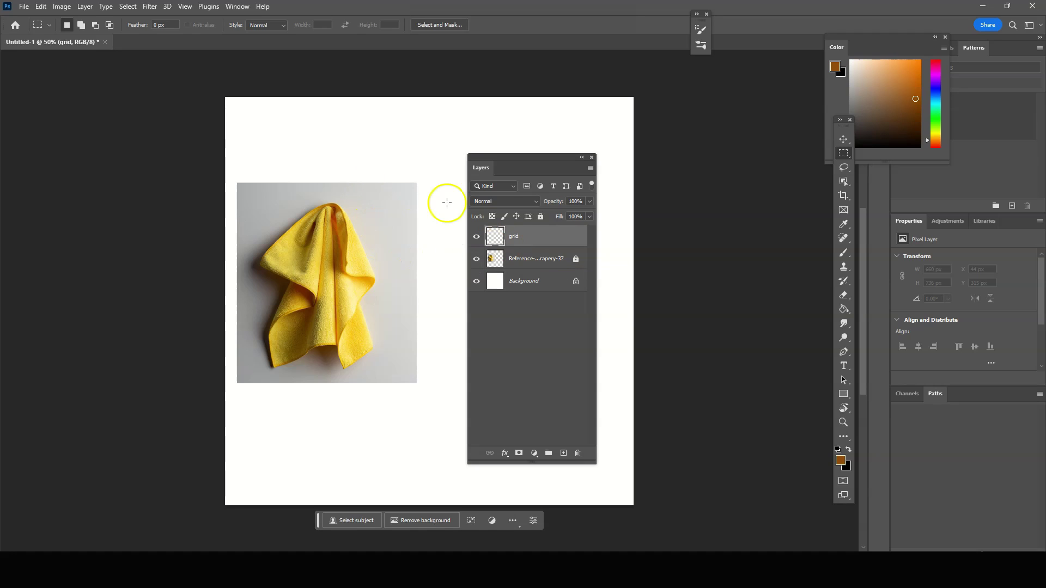
left_click(842, 252)
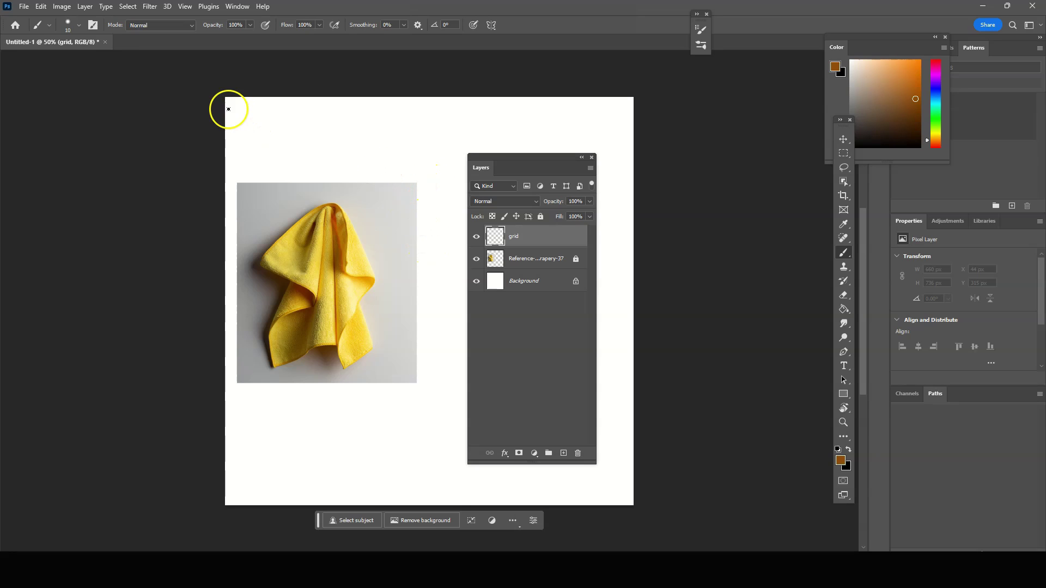
right_click(416, 198)
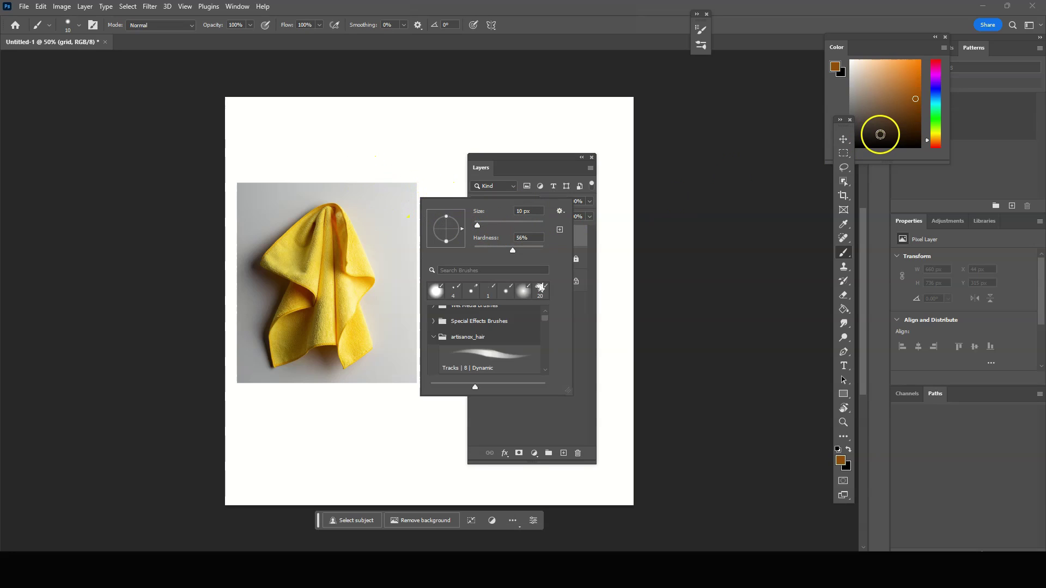
Pick a near-black painting colour in the Color panel.
left_click(861, 133)
left_click(858, 128)
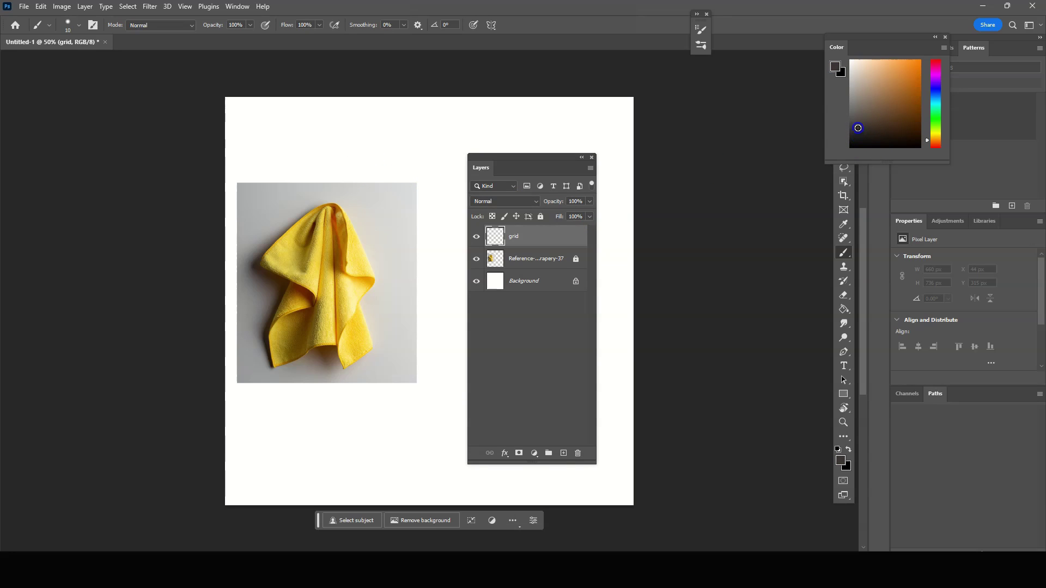
left_click(852, 125)
Paint a dark border around the photo, three horizontal grid lines across it, and one vertical line.
left_click(238, 183)
mouse_move(250, 183)
left_mouse_down()
mouse_move(419, 184)
mouse_move(416, 386)
mouse_move(237, 382)
mouse_move(232, 185)
left_mouse_up()
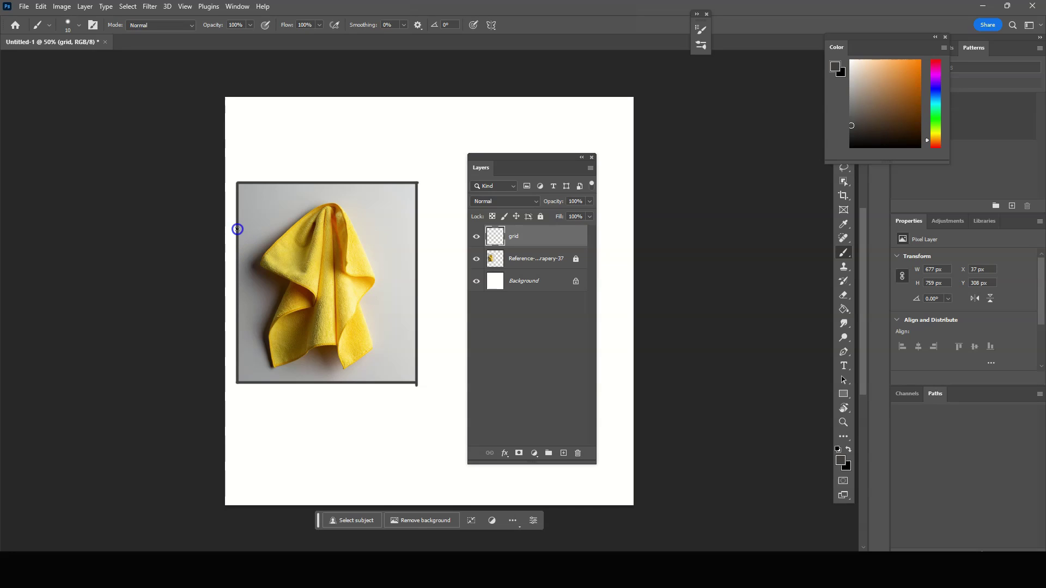
left_click_drag(249, 230, 411, 232)
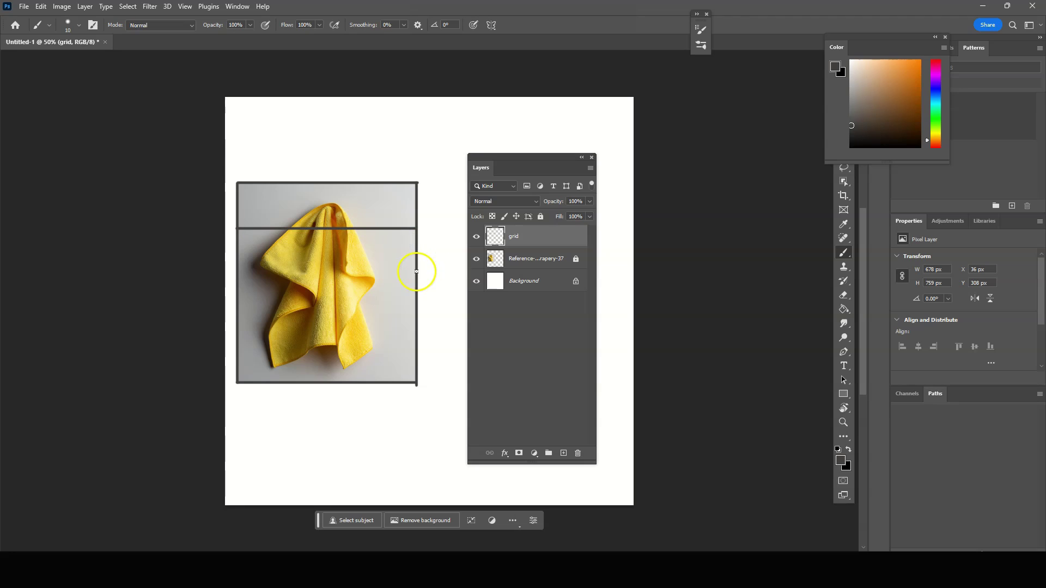
left_click_drag(416, 271, 271, 289)
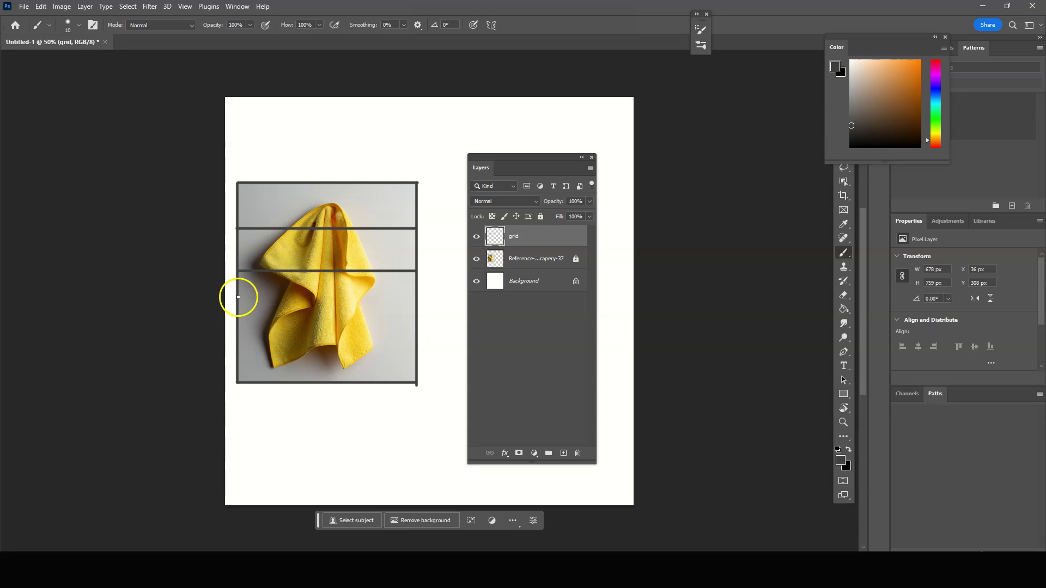
left_click(237, 300)
left_click_drag(237, 301, 414, 304)
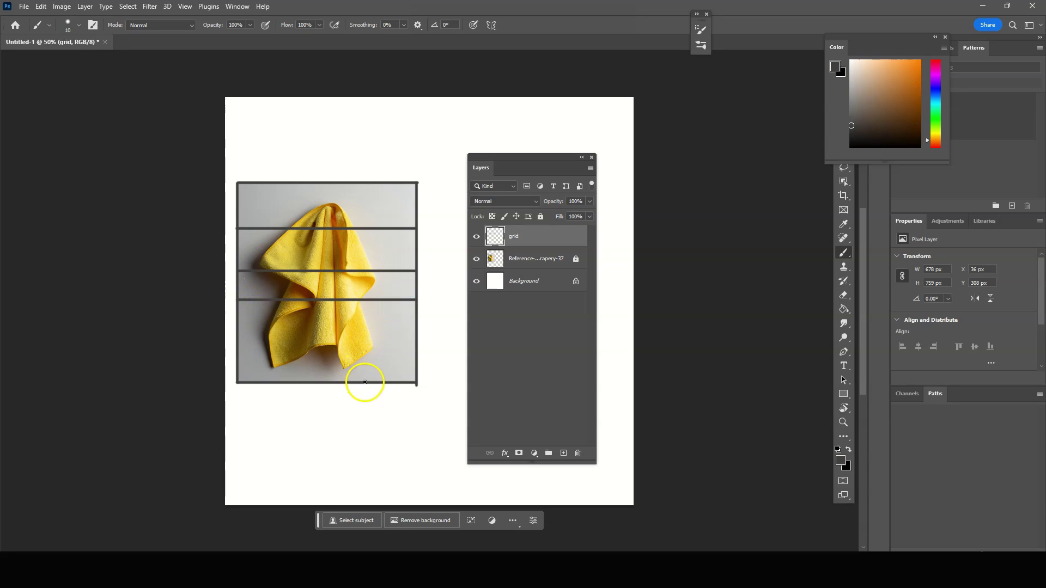
left_click_drag(364, 383, 363, 183)
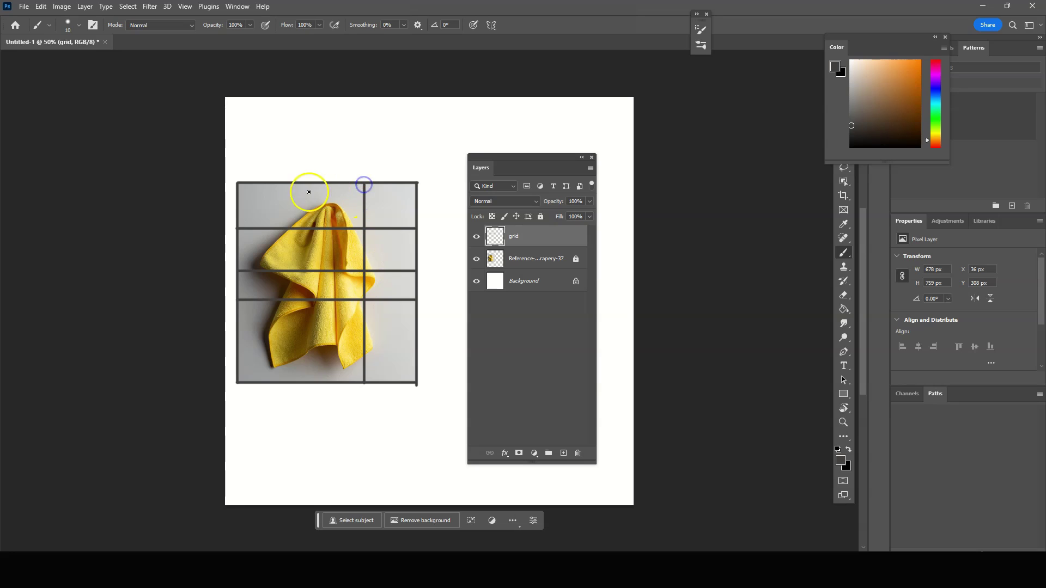
Add further vertical and horizontal grid lines, filling gaps and adding short subdividing segments in upper cells.
left_click(296, 184)
left_click_drag(296, 184, 299, 320)
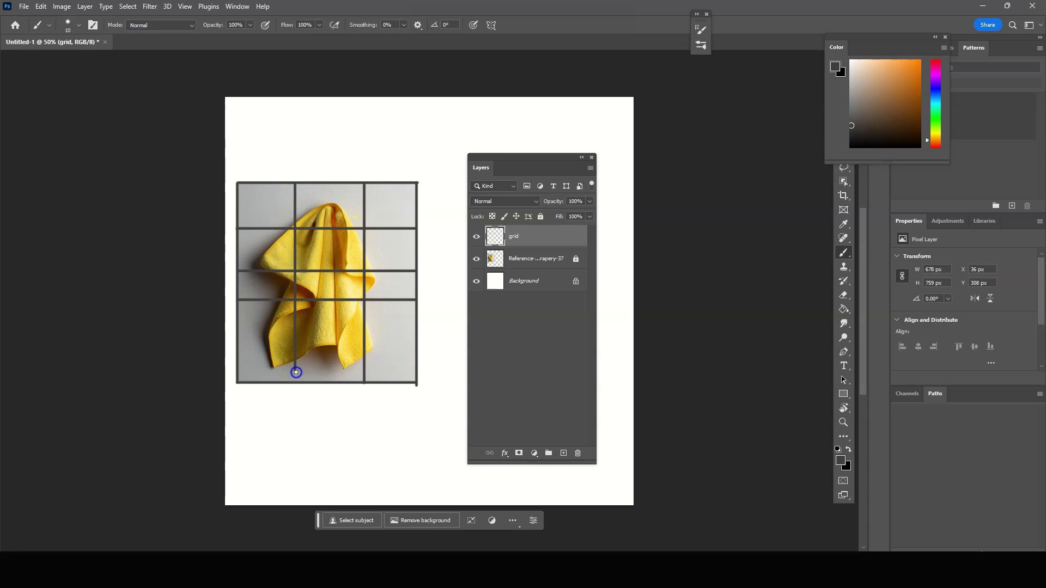
mouse_move(240, 350)
left_mouse_down()
mouse_move(234, 343)
mouse_move(410, 334)
left_mouse_up()
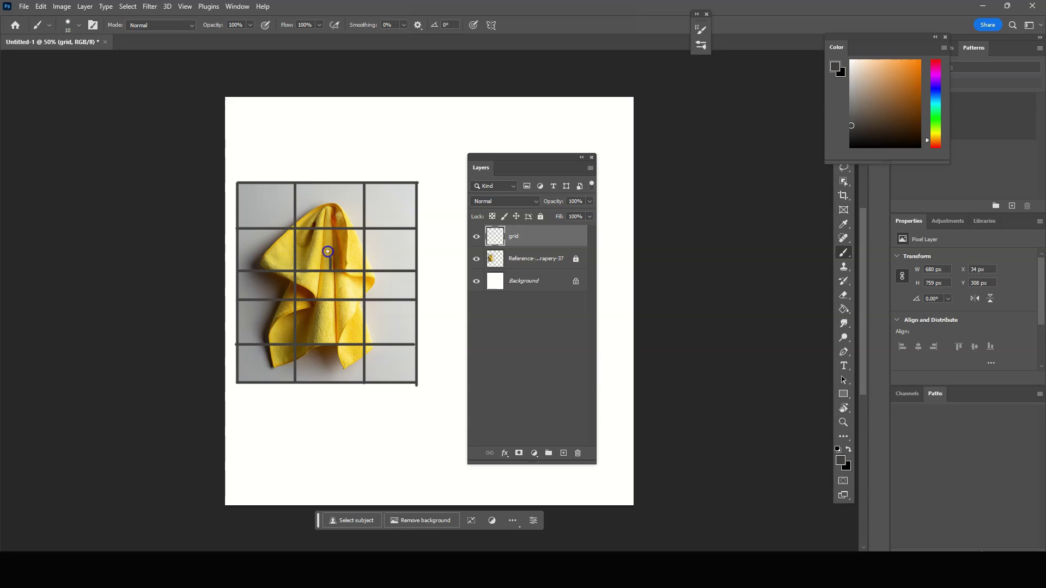
left_click_drag(327, 251, 329, 196)
left_click_drag(317, 272, 323, 321)
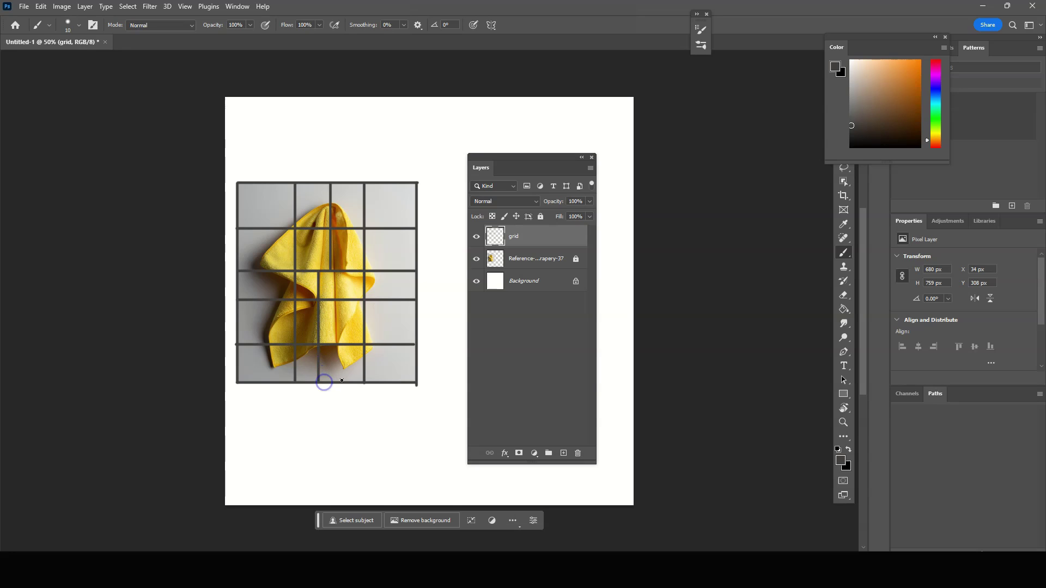
left_click_drag(343, 384, 355, 270)
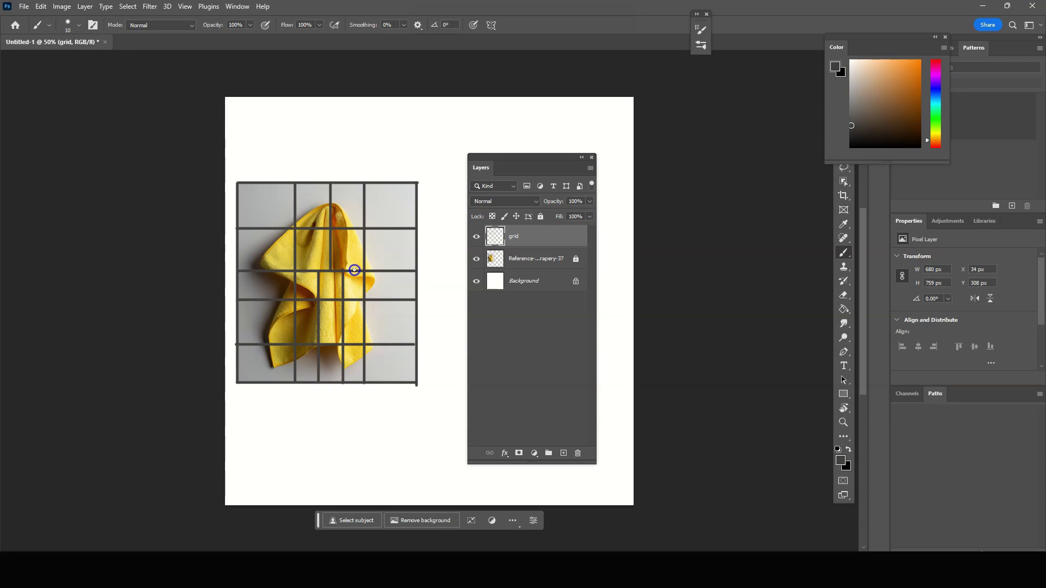
left_click(331, 246)
left_click(332, 247)
left_click_drag(376, 246, 413, 246)
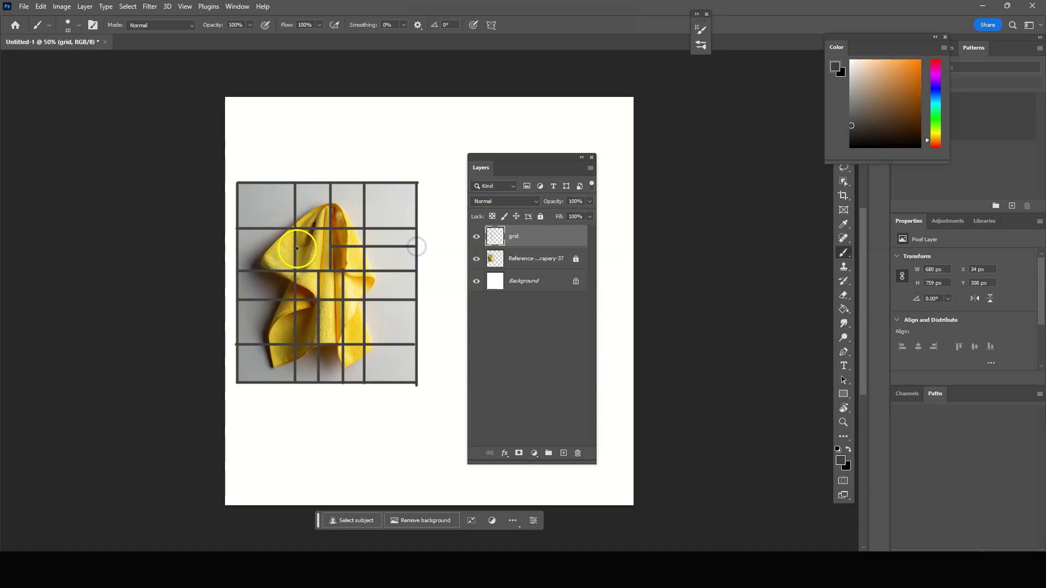
left_click(293, 203)
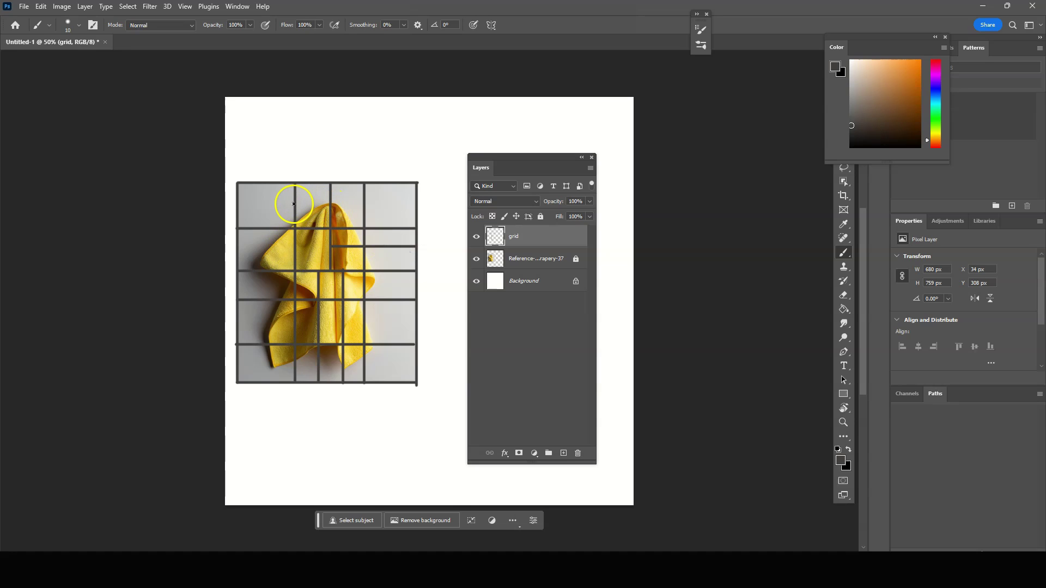
left_click_drag(294, 204, 310, 207)
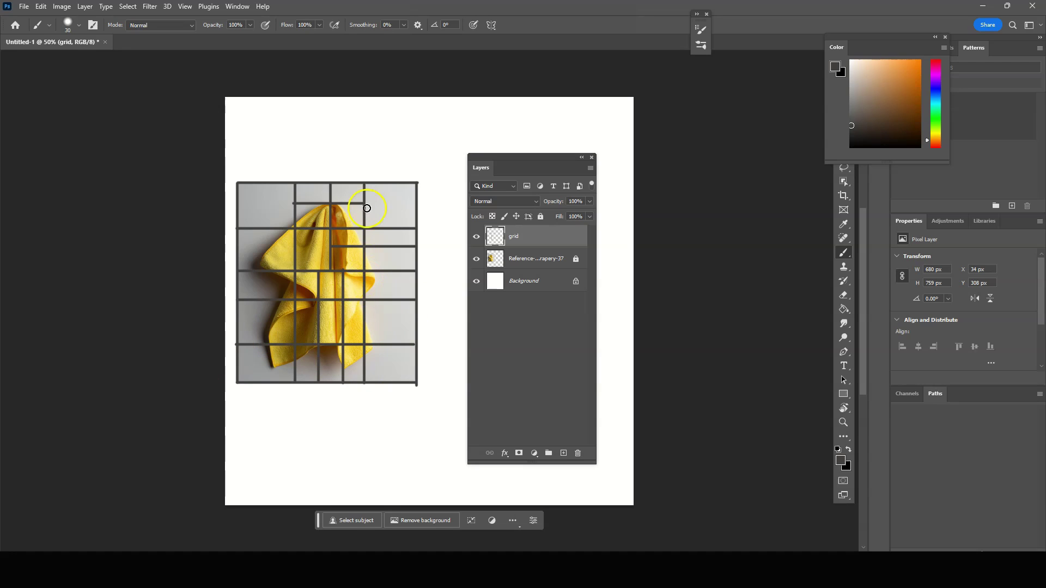
Enlarge the brush and stamp dots at the four corners and the top, left and right edge intersections.
key("bracketright")
left_click(414, 183)
left_click(414, 379)
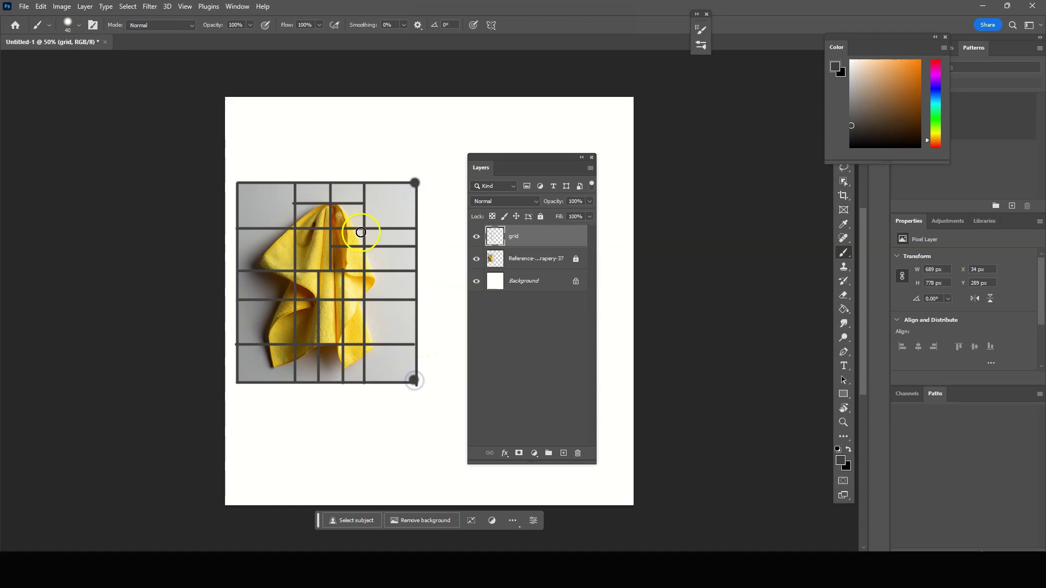
left_click(365, 183)
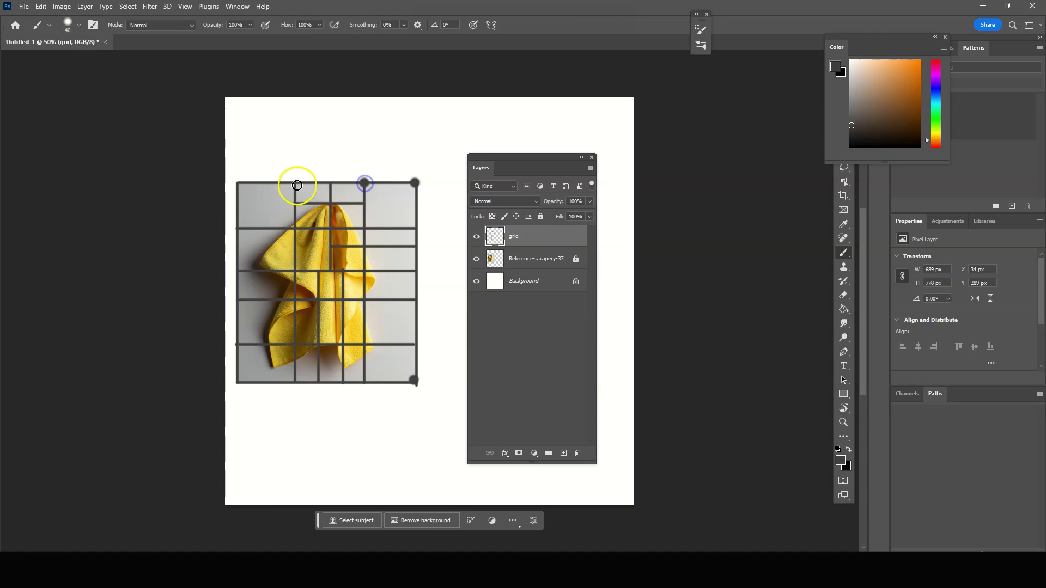
left_click(294, 183)
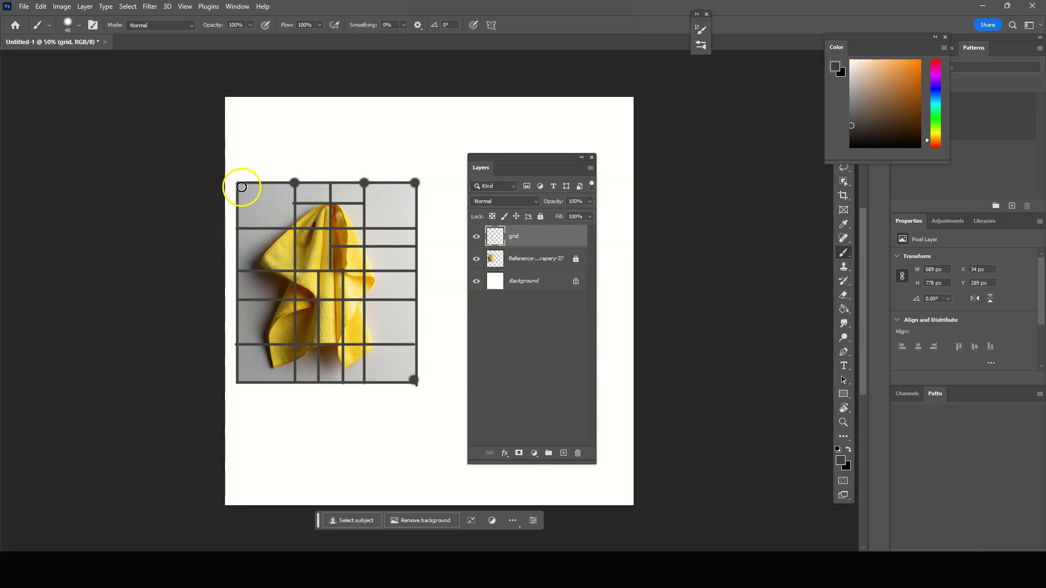
left_click(238, 183)
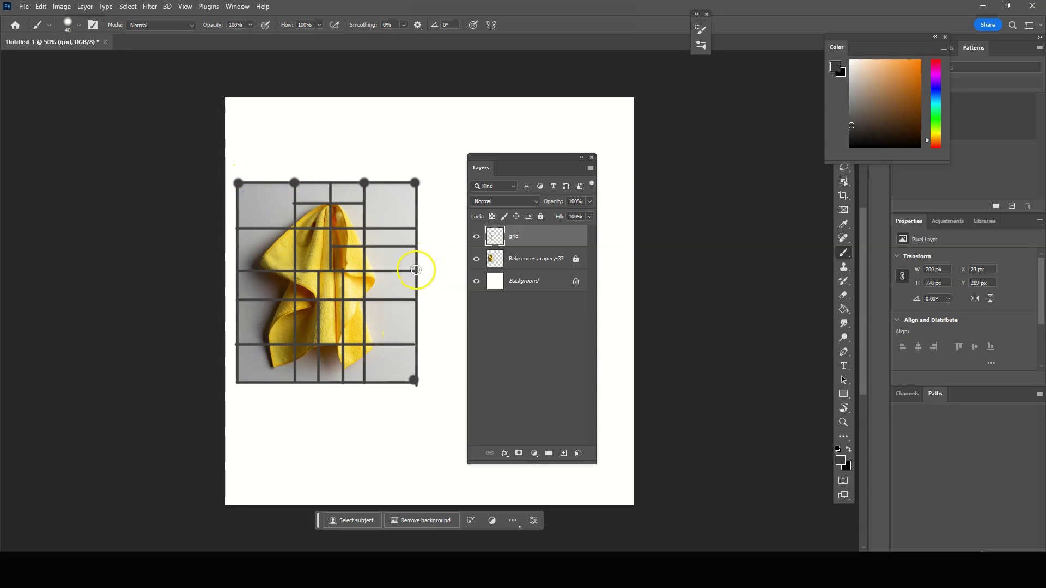
left_click(416, 269)
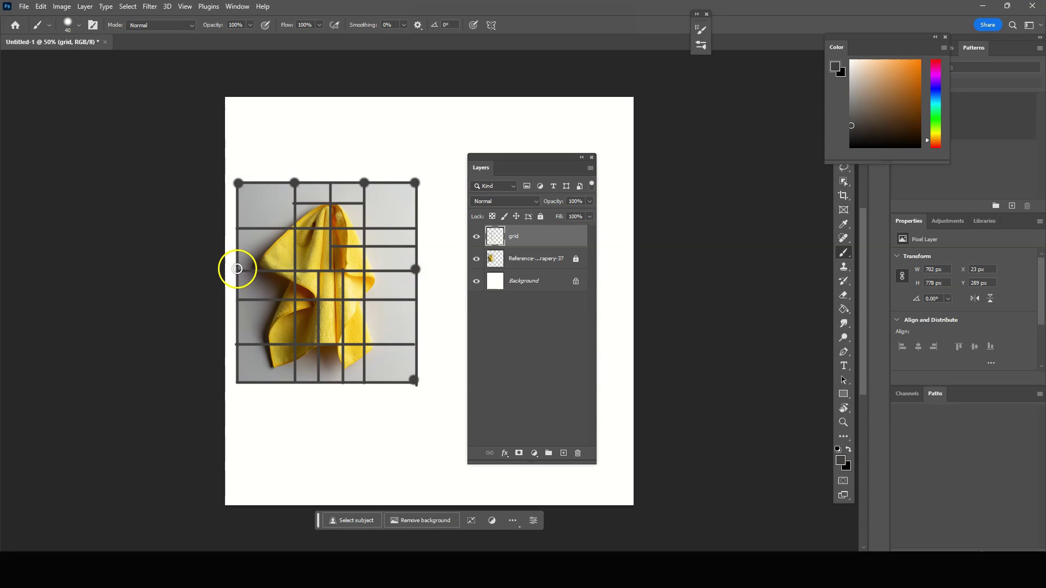
left_click(236, 270)
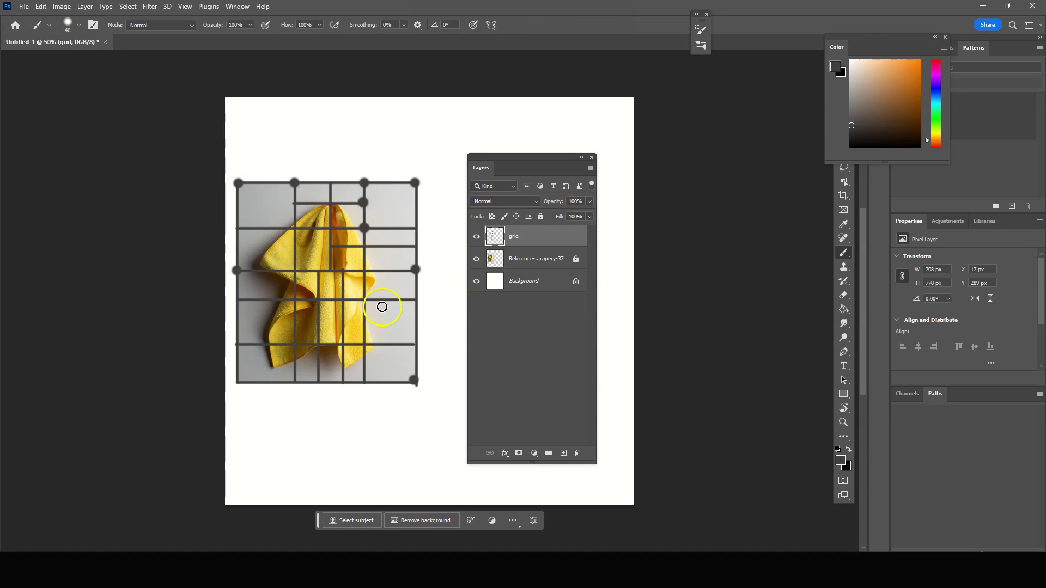
left_click(414, 228)
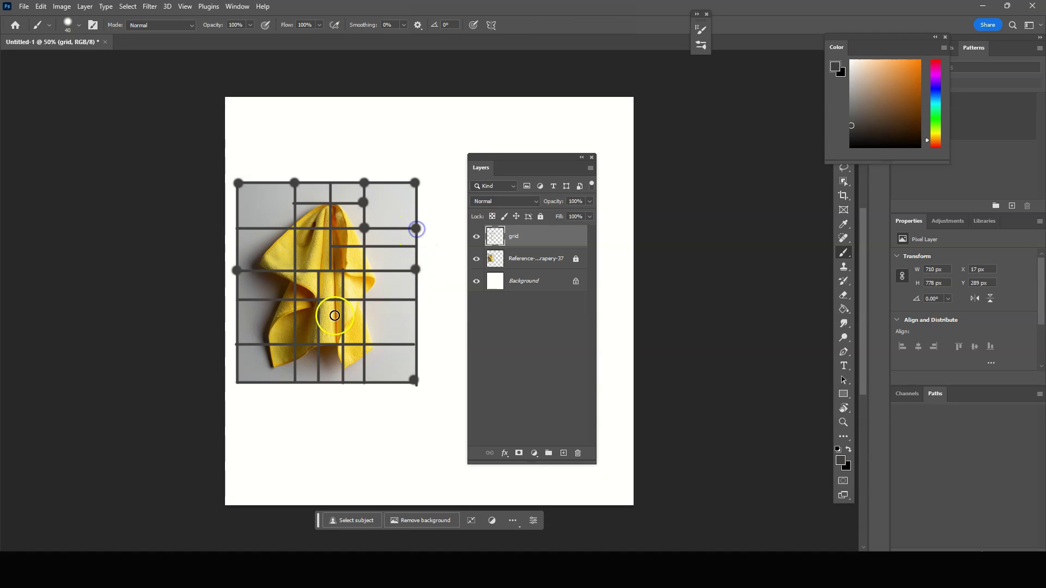
left_click(239, 382)
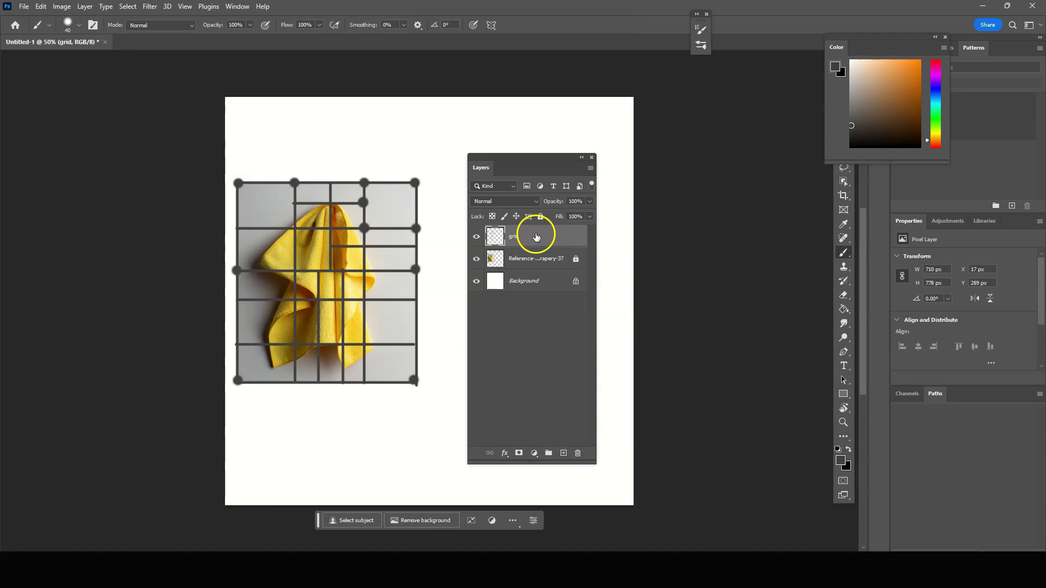
Duplicate the grid layer using the New Layer button.
left_click(524, 238)
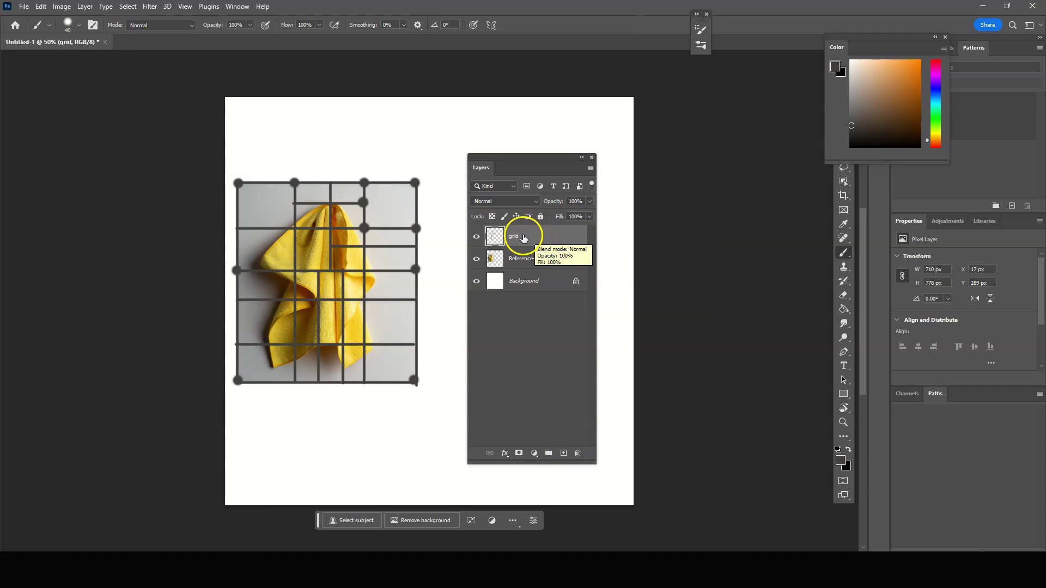
left_click_drag(524, 238, 564, 448)
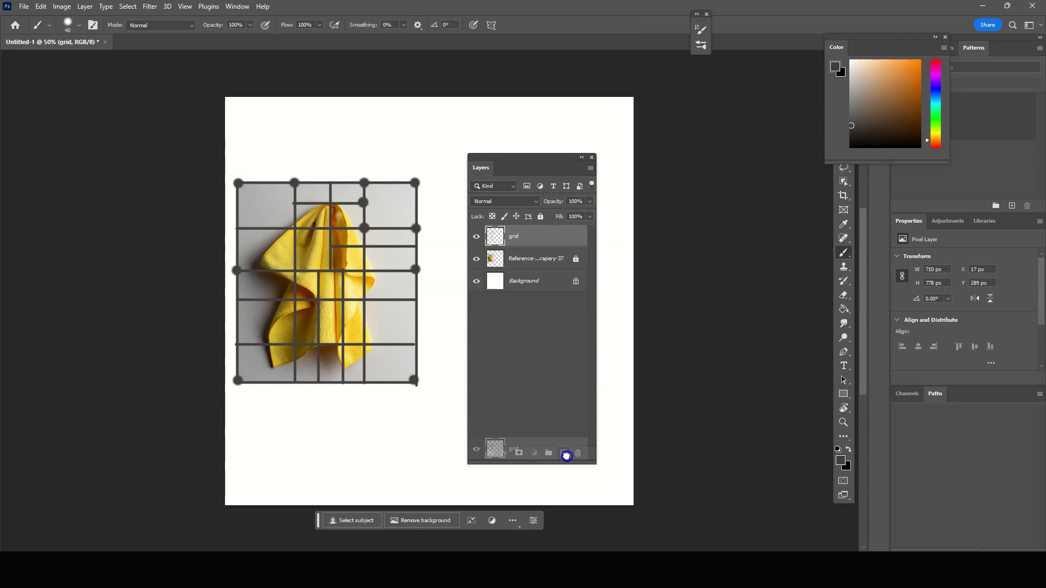
left_click_drag(566, 456, 566, 455)
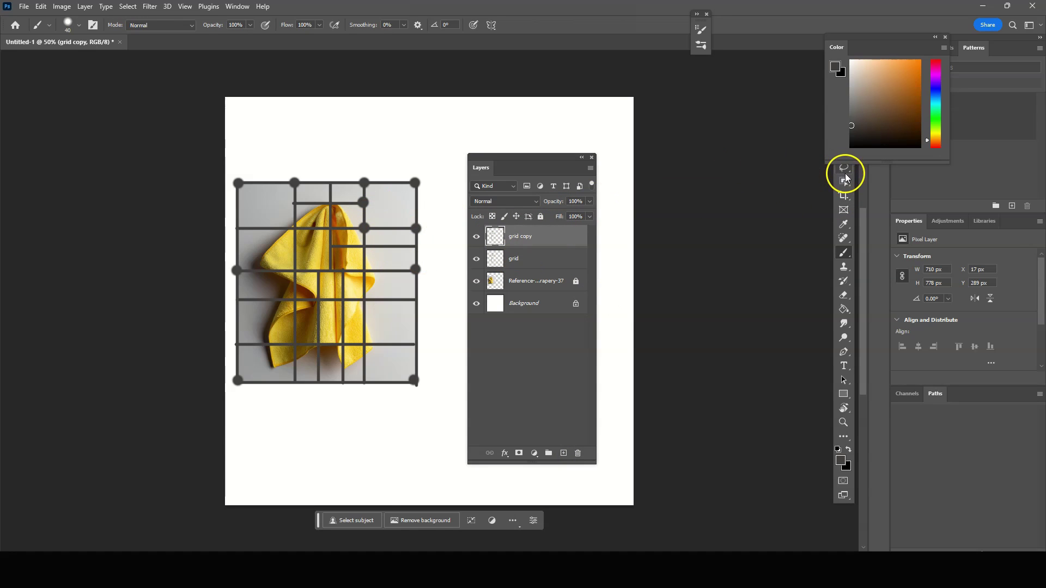
With the Move tool, drag a grid copy to the right so it sits beside the photo.
left_click(844, 142)
left_click_drag(844, 131, 614, 154)
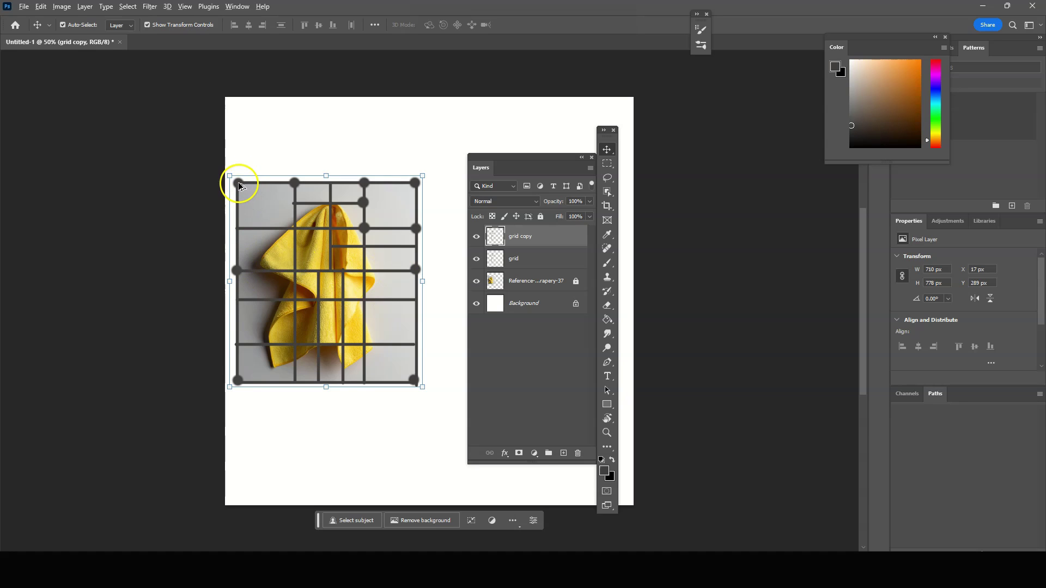
left_click_drag(239, 186, 436, 187)
left_click_drag(535, 156, 261, 154)
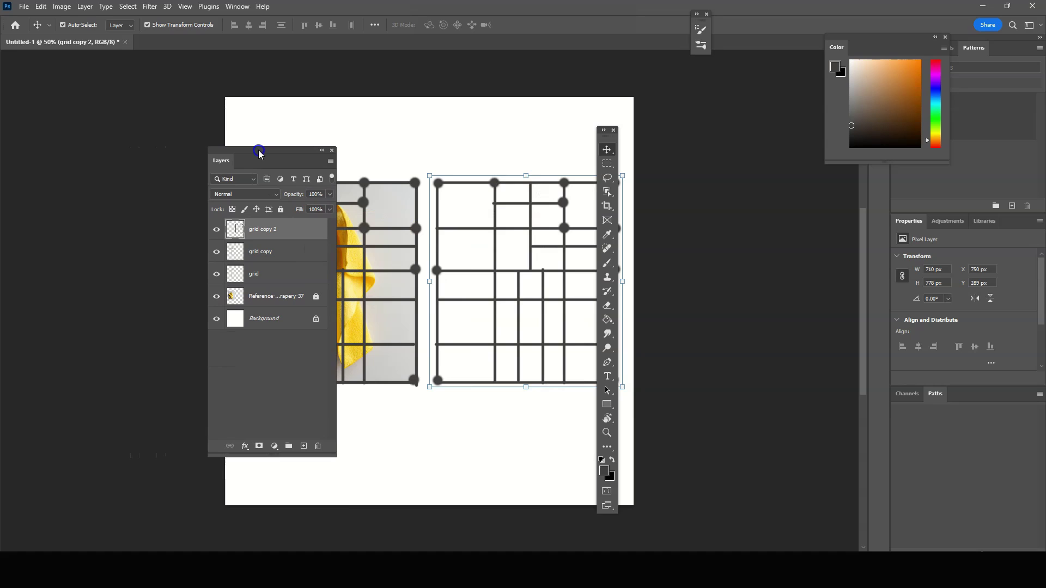
Lock grid copy 2 and grid copy completely.
left_click(291, 234)
left_click(280, 210)
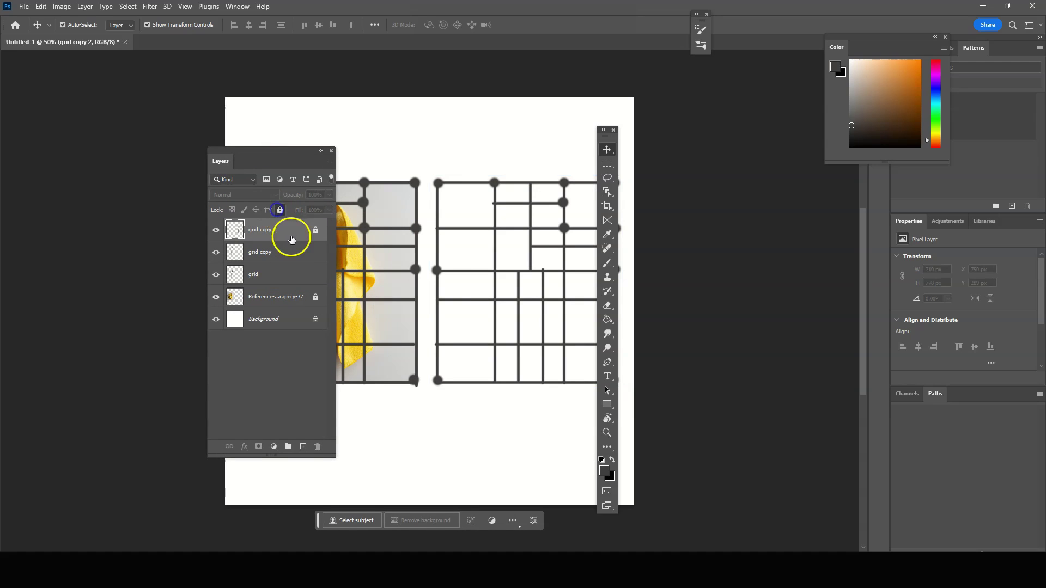
left_click(296, 252)
left_click(280, 210)
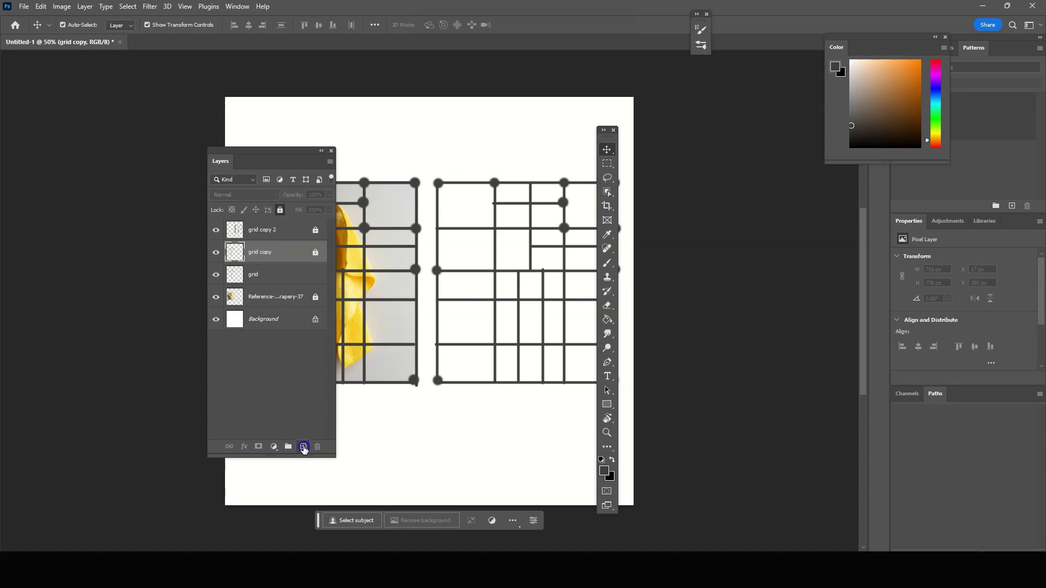
Add a layer named 'drawing' beneath the grid copies and delete the original grid layer.
left_click(304, 447)
left_click_drag(269, 252, 271, 276)
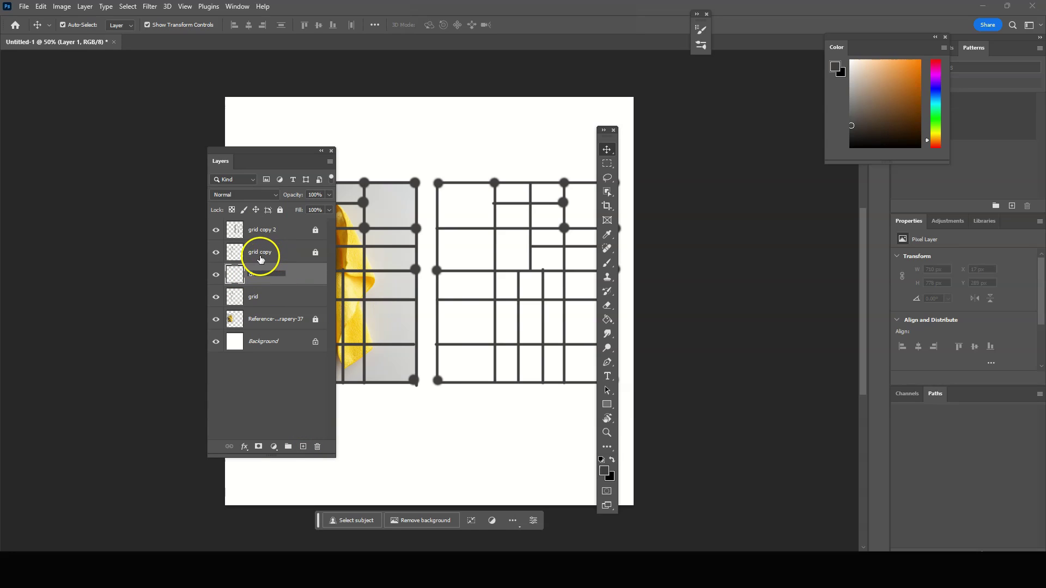
type("ing")
left_click(262, 252)
mouse_move(276, 274)
left_mouse_down()
mouse_move(284, 298)
mouse_move(282, 276)
left_mouse_up()
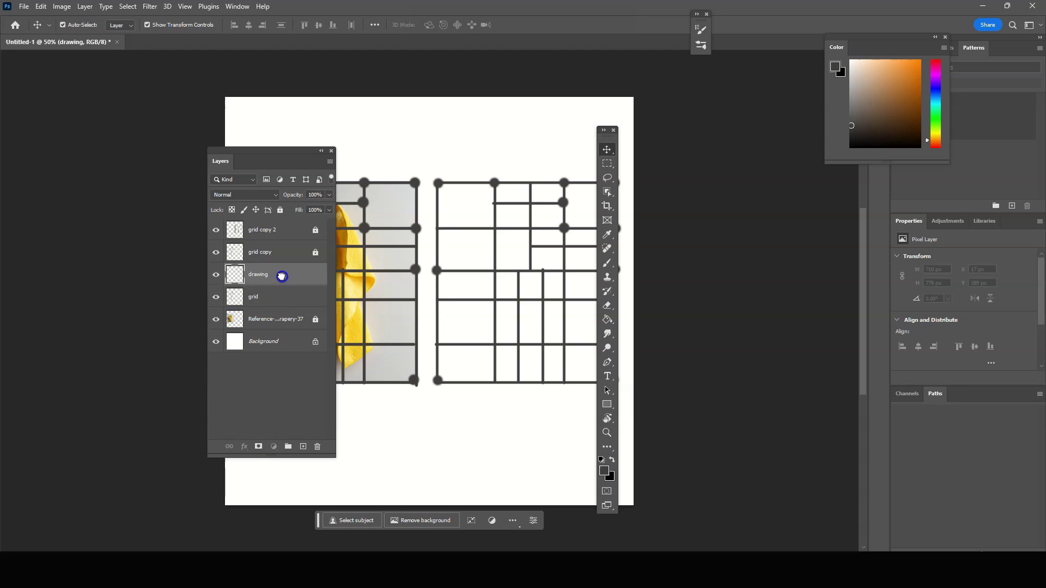
left_click(216, 297)
left_click_drag(265, 296, 322, 446)
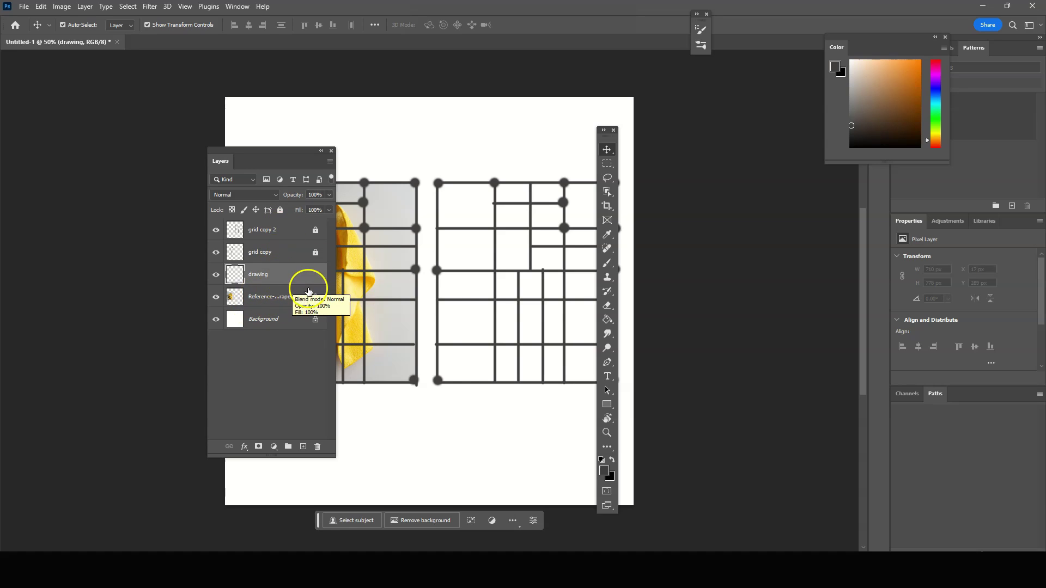
left_click(279, 278)
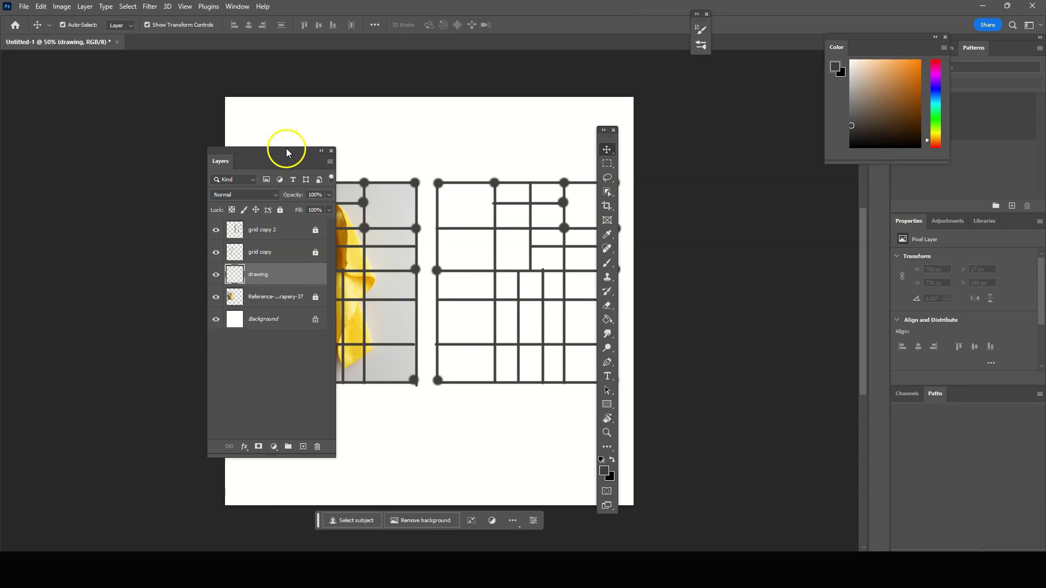
left_click_drag(285, 150, 267, 115)
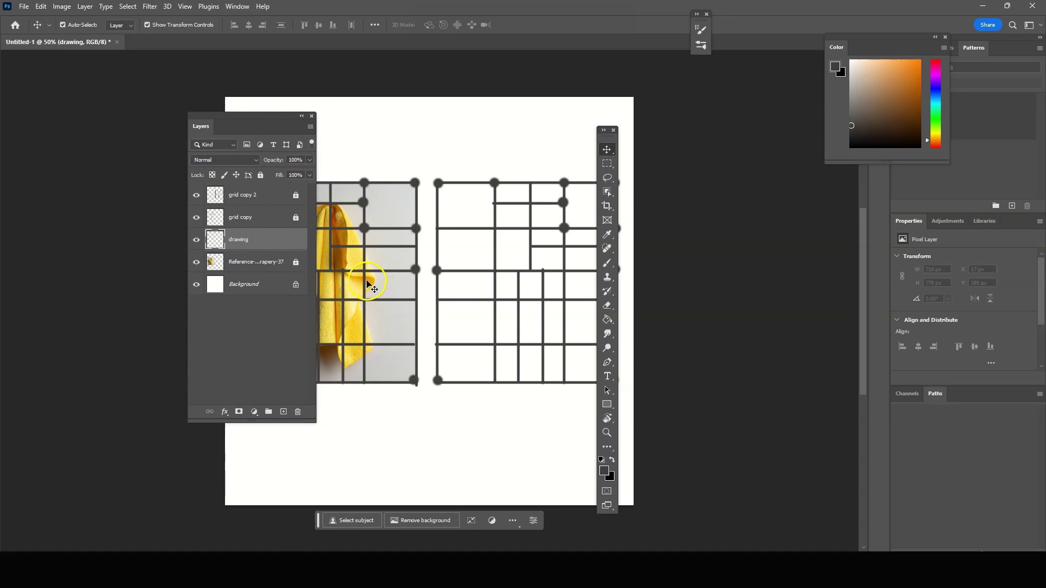